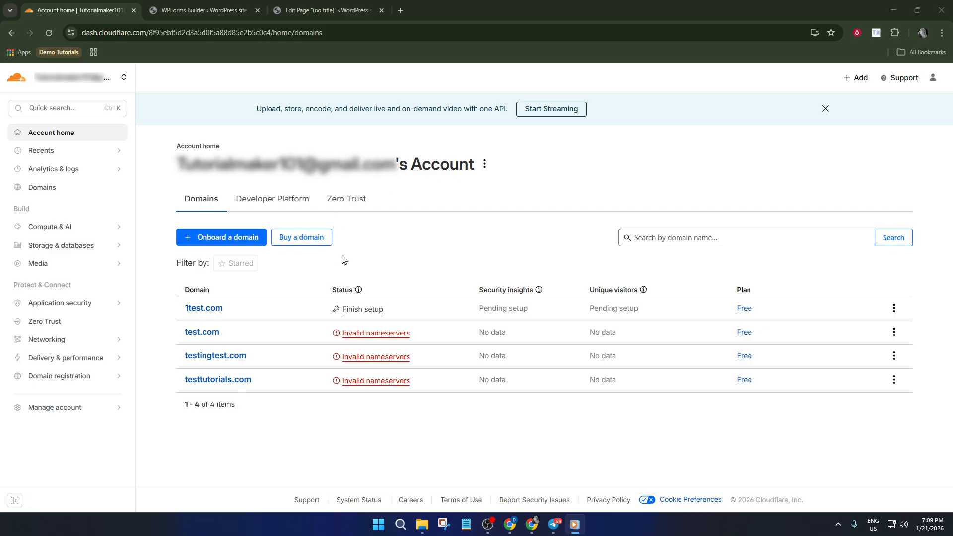
# Start adding a new Turnstile widget in the Cloudflare account and enter "new demo" as its widget name.
pyautogui.click(111, 306)
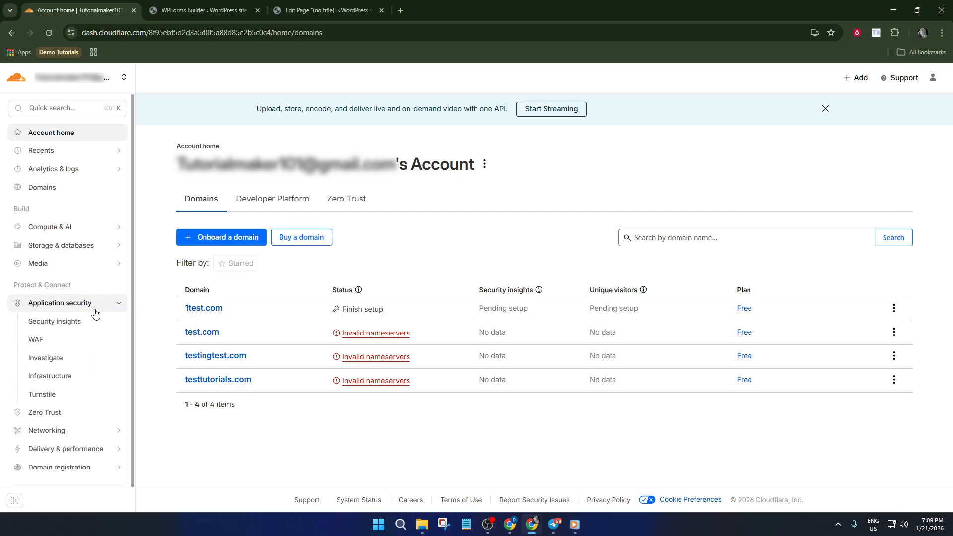
pyautogui.click(49, 398)
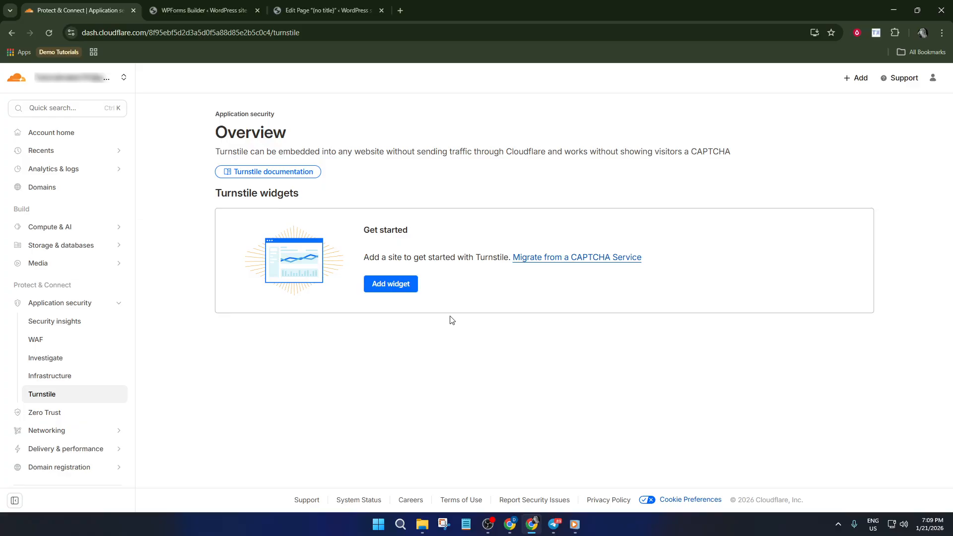
pyautogui.click(392, 283)
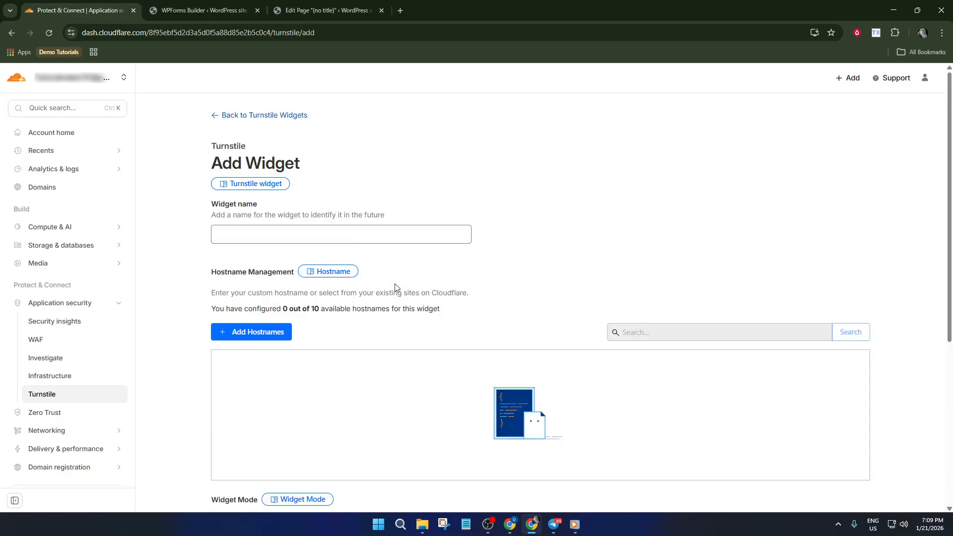
pyautogui.click(274, 242)
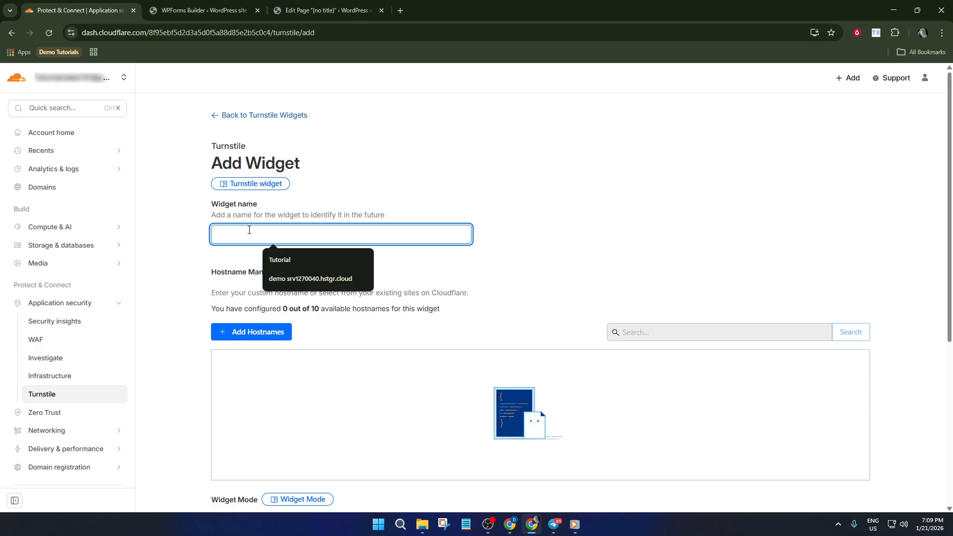
pyautogui.write('new demo')
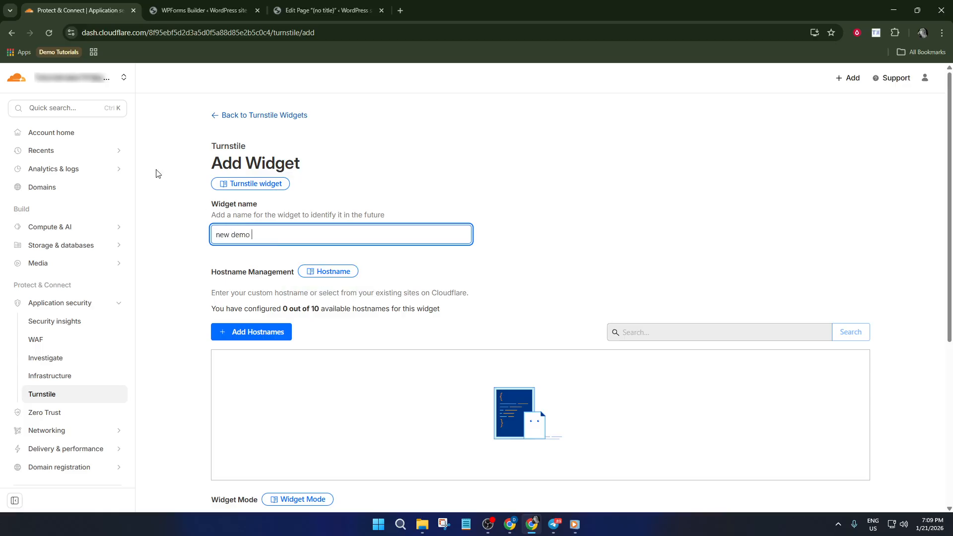
# Copy the hostname srv1270040.hstgr.cloud from the WordPress site's address and append it to the Turnstile widget name.
pyautogui.click(164, 10)
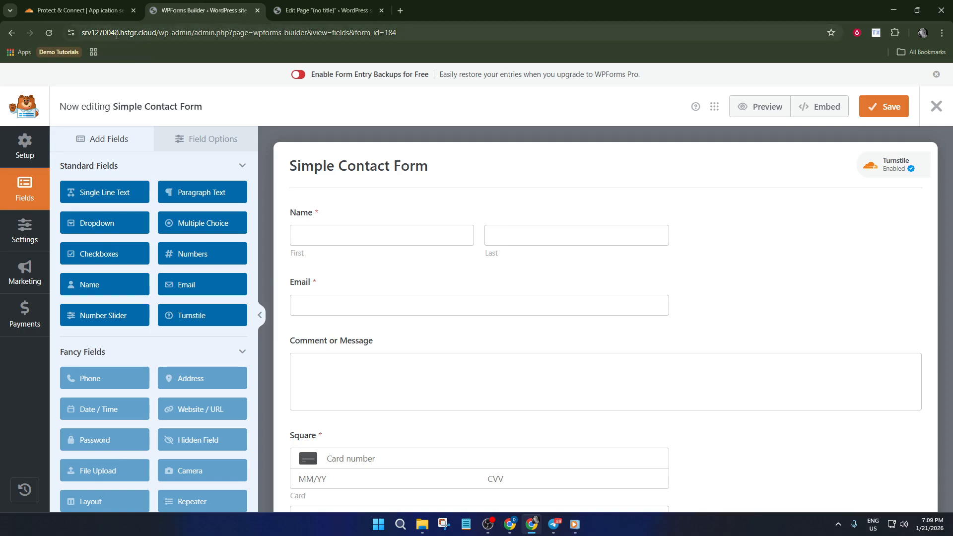
pyautogui.click(92, 33)
pyautogui.click(142, 32)
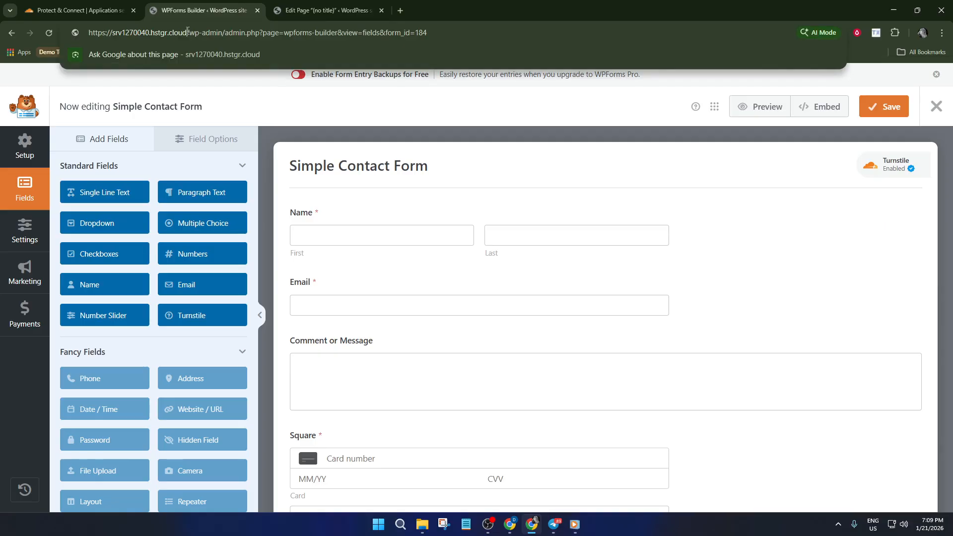
pyautogui.moveTo(187, 33); pyautogui.dragTo(130, 33)
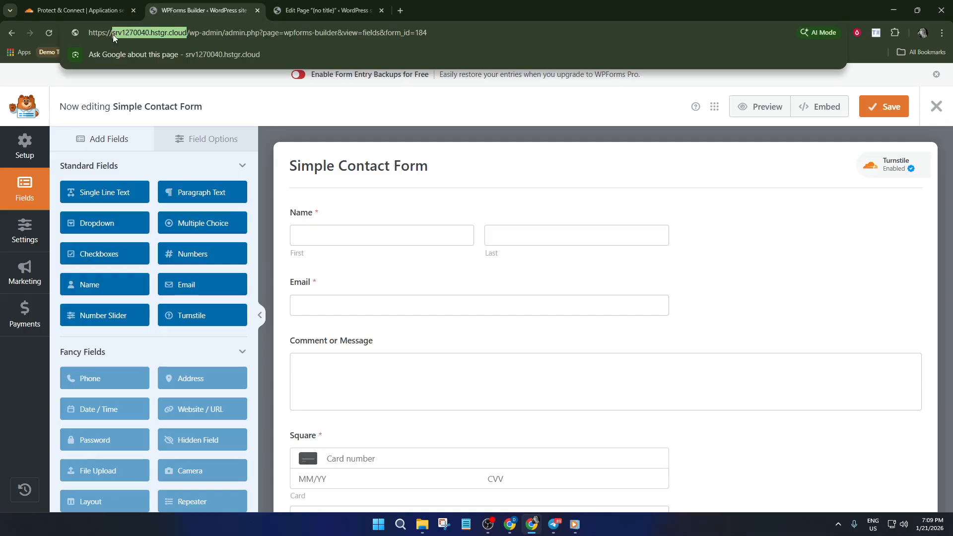
pyautogui.click(115, 11)
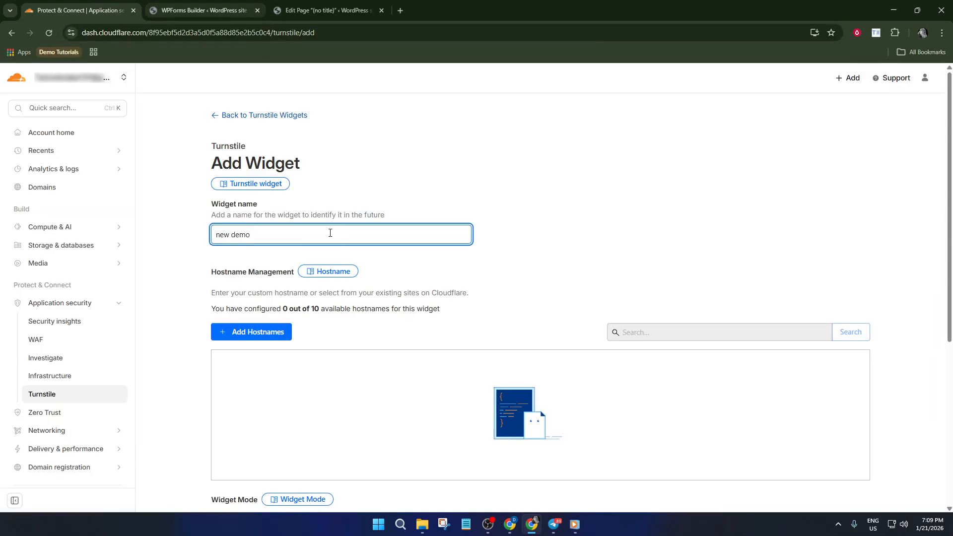
pyautogui.write('srv1270040.hstgr.cloud')
# Add srv1270040.hstgr.cloud as a custom hostname for the Turnstile widget.
pyautogui.scroll(-1, 260, 271)
pyautogui.click(267, 279)
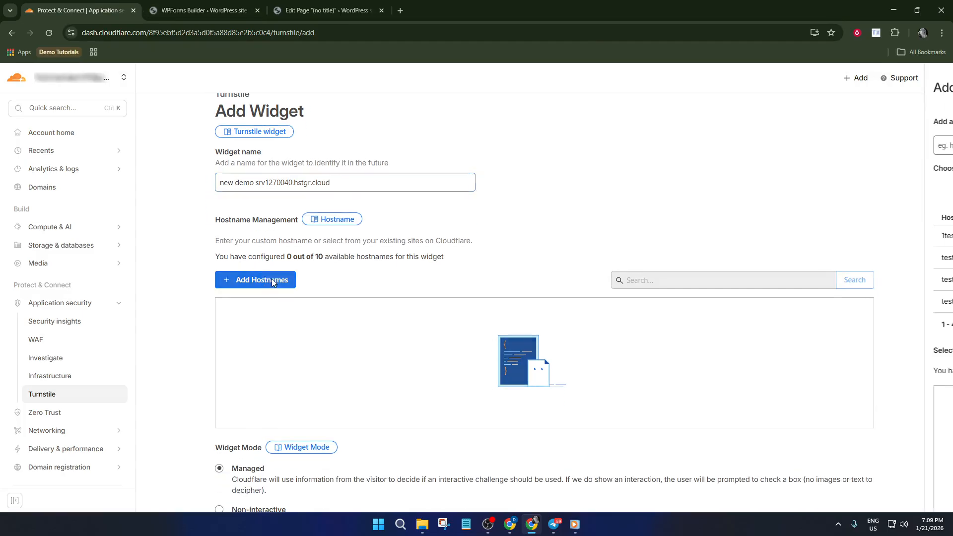
pyautogui.click(798, 148)
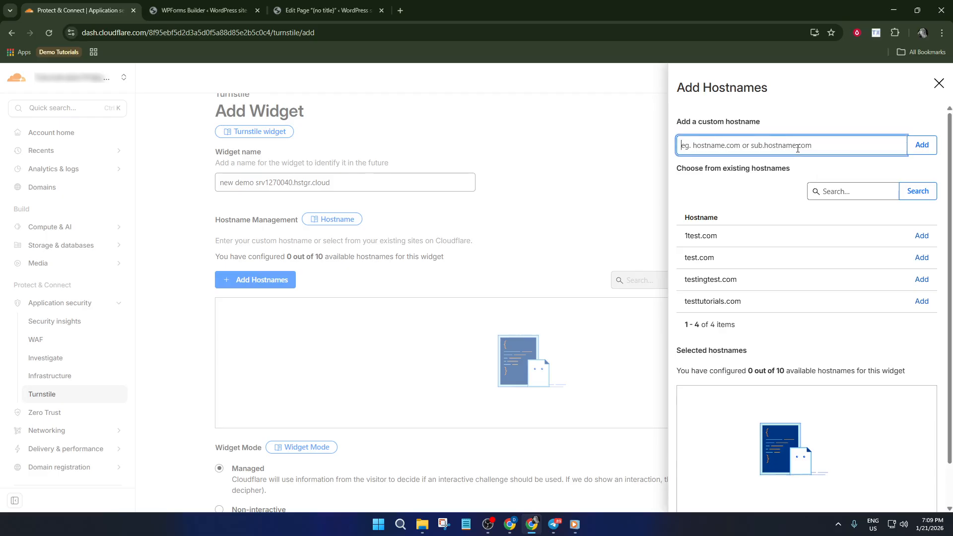
pyautogui.write('srv1270040.hstgr.cloud')
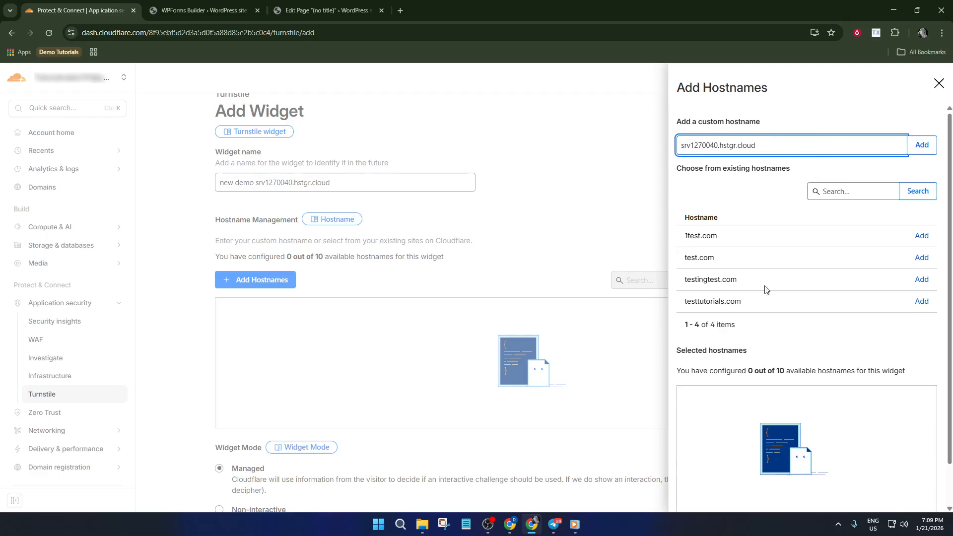
pyautogui.scroll(-1, 769, 305)
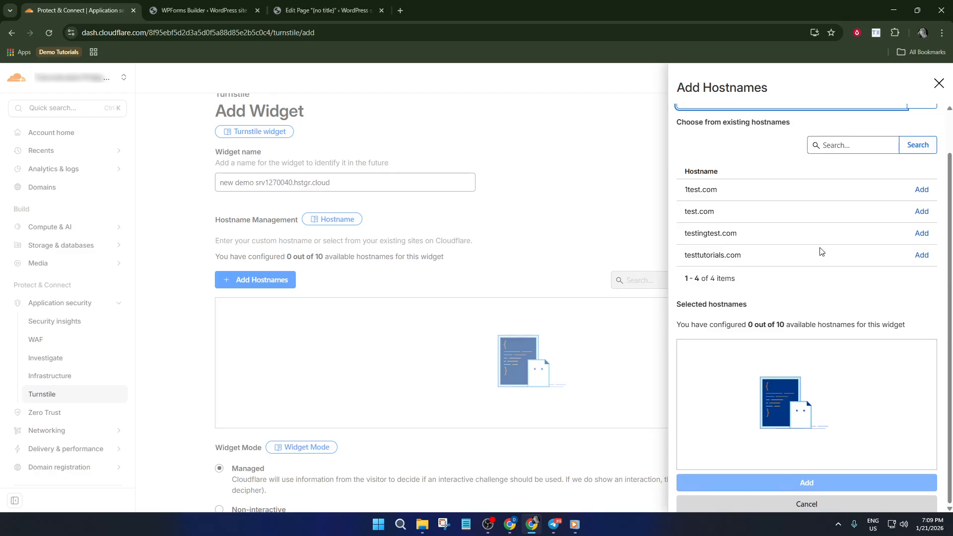
pyautogui.scroll(1, 829, 193)
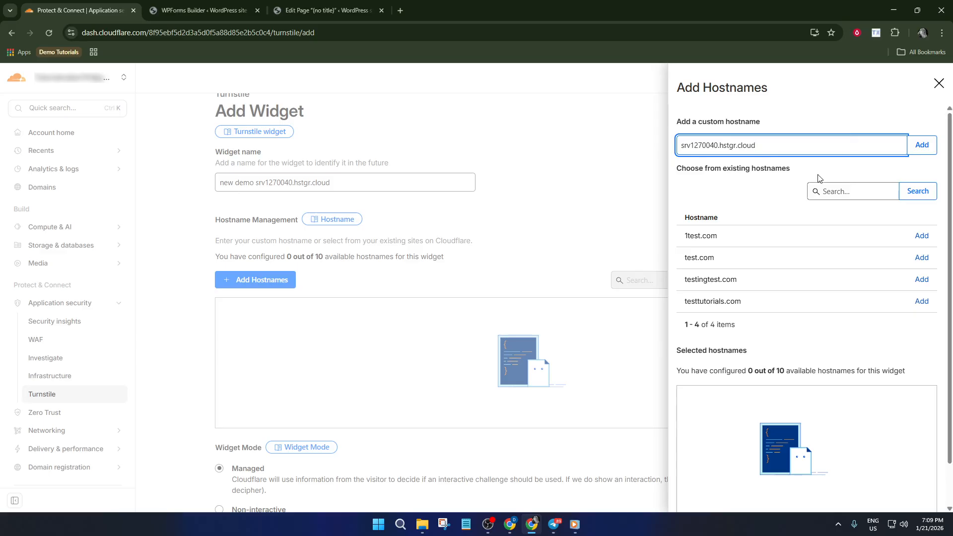
pyautogui.scroll(-1, 814, 399)
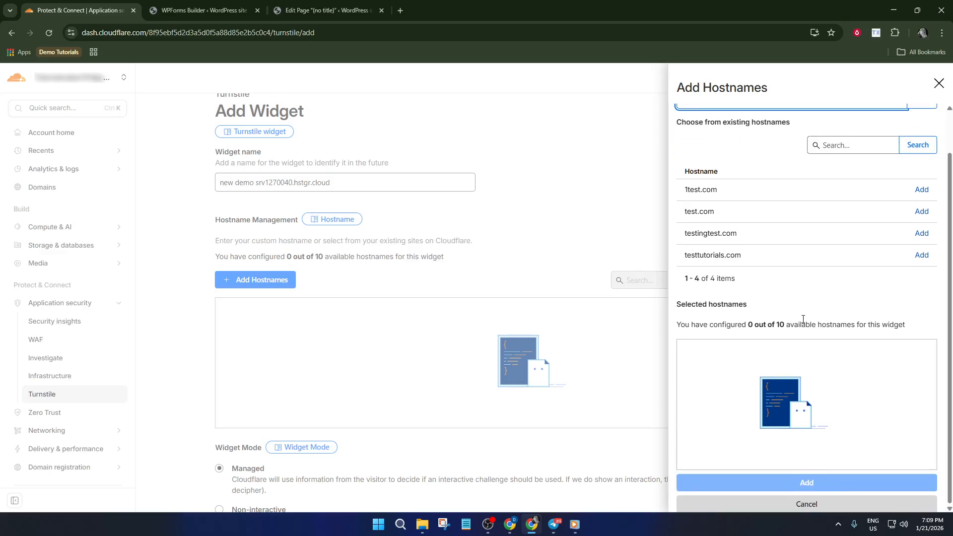
pyautogui.click(816, 289)
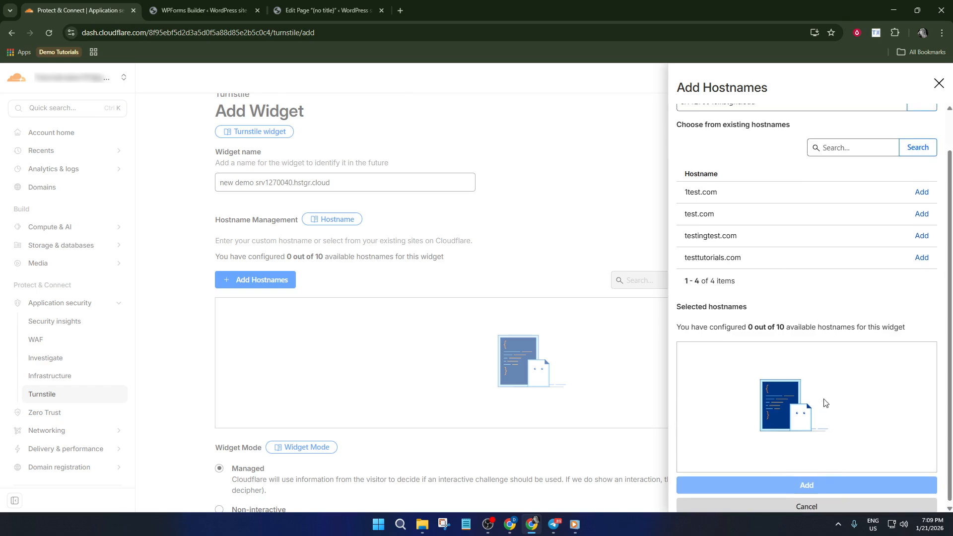
pyautogui.scroll(1, 825, 400)
pyautogui.click(913, 151)
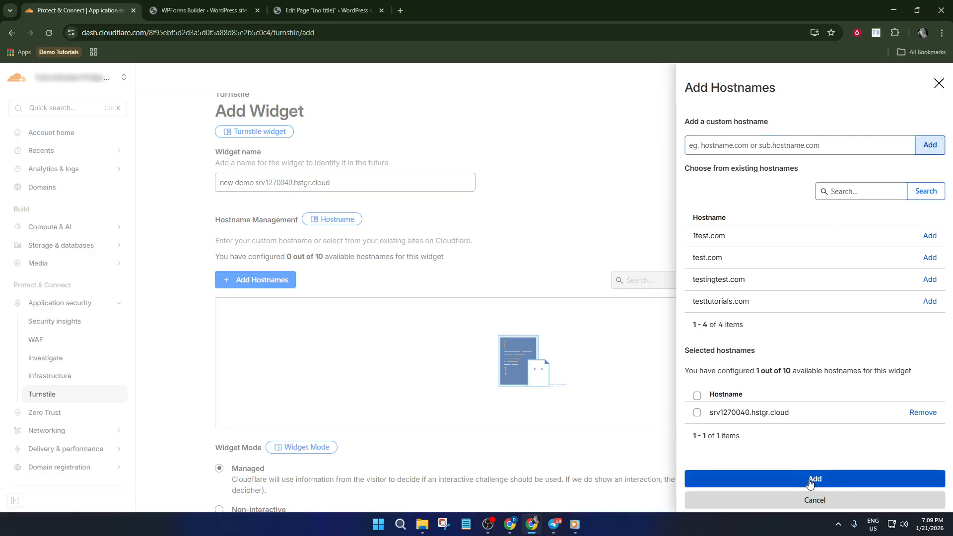
pyautogui.click(810, 480)
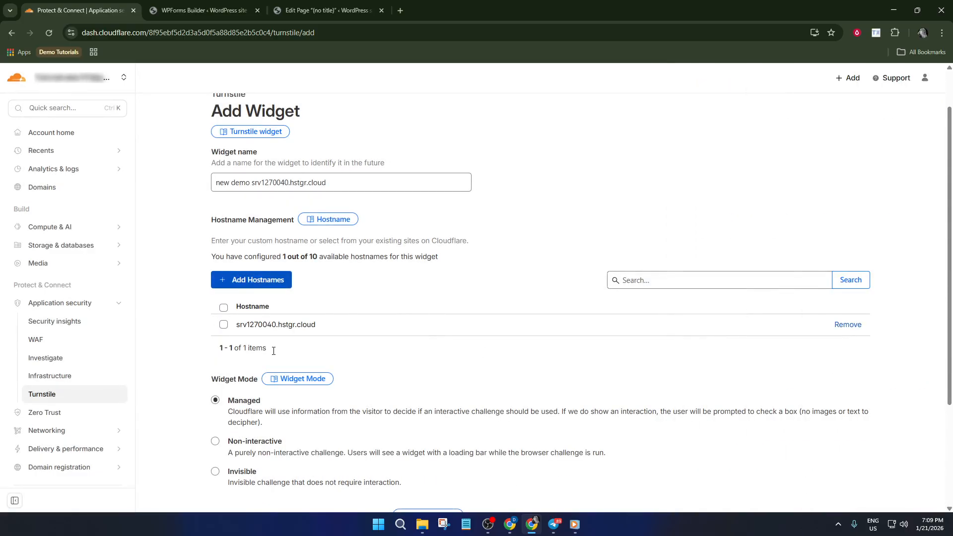
# Create the Turnstile widget in Managed mode with pre-clearance set to No.
pyautogui.scroll(-1, 323, 333)
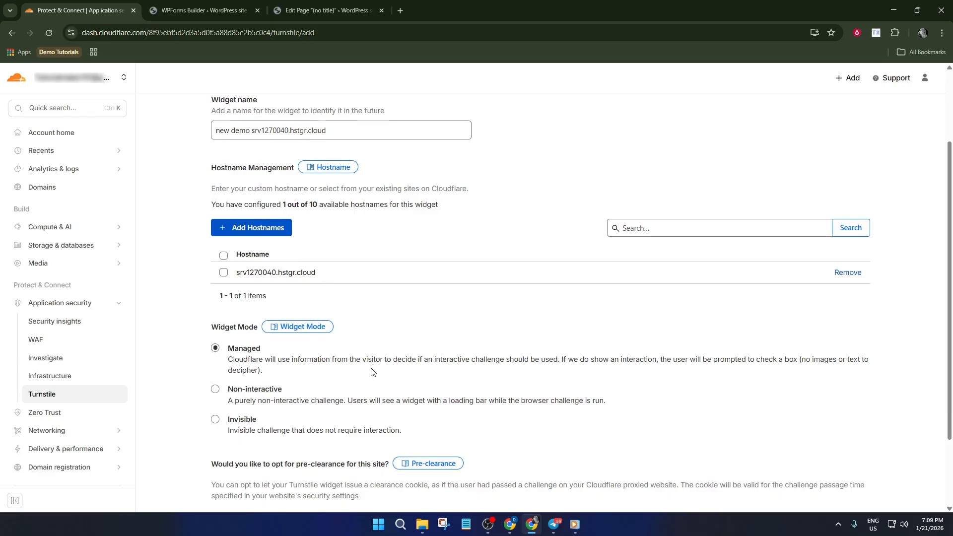
pyautogui.scroll(-2, 417, 372)
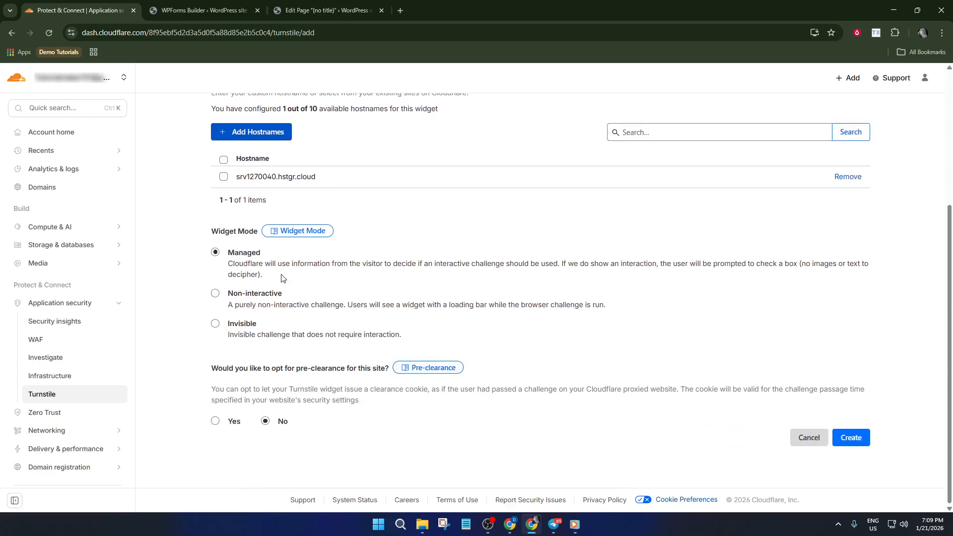
pyautogui.click(848, 437)
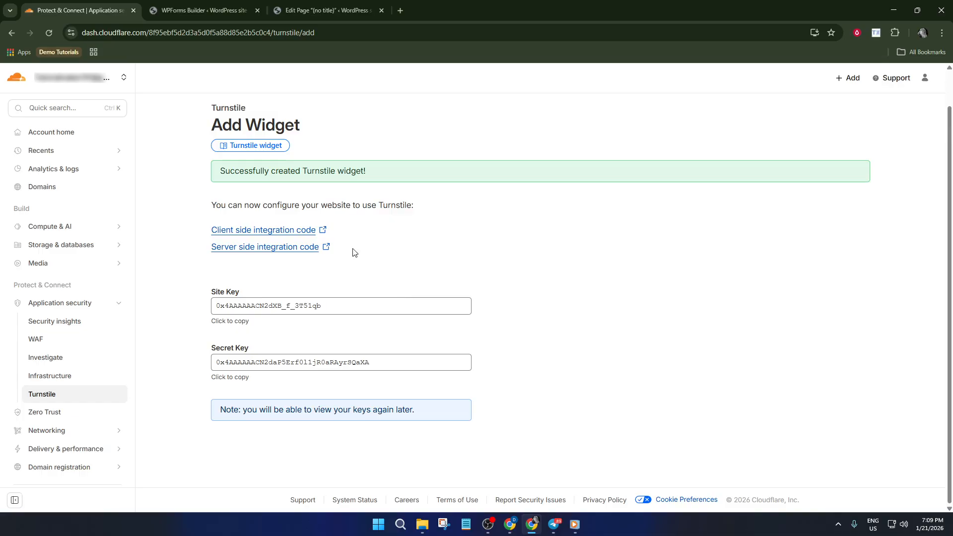
# Copy the new widget's site key and switch to the WPForms builder on the WordPress site.
pyautogui.click(292, 303)
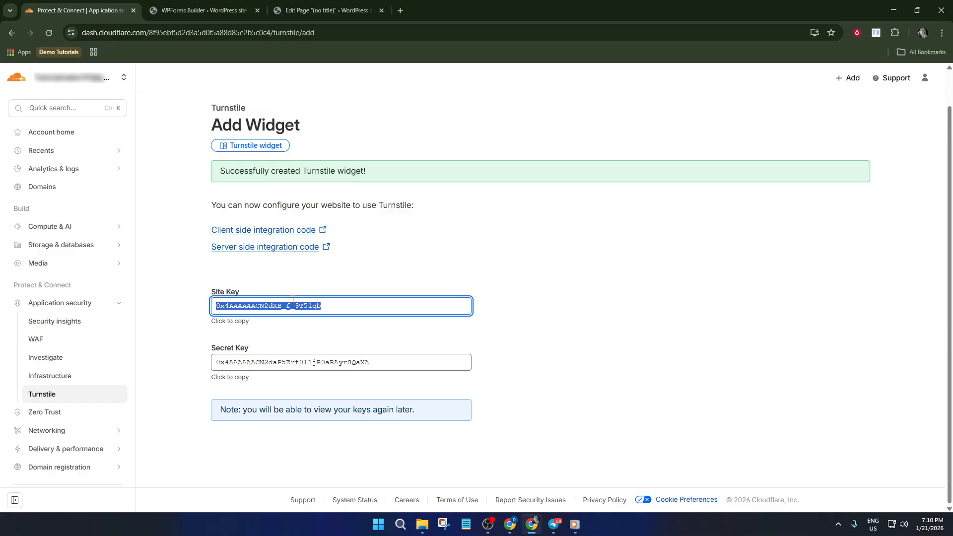
pyautogui.click(198, 4)
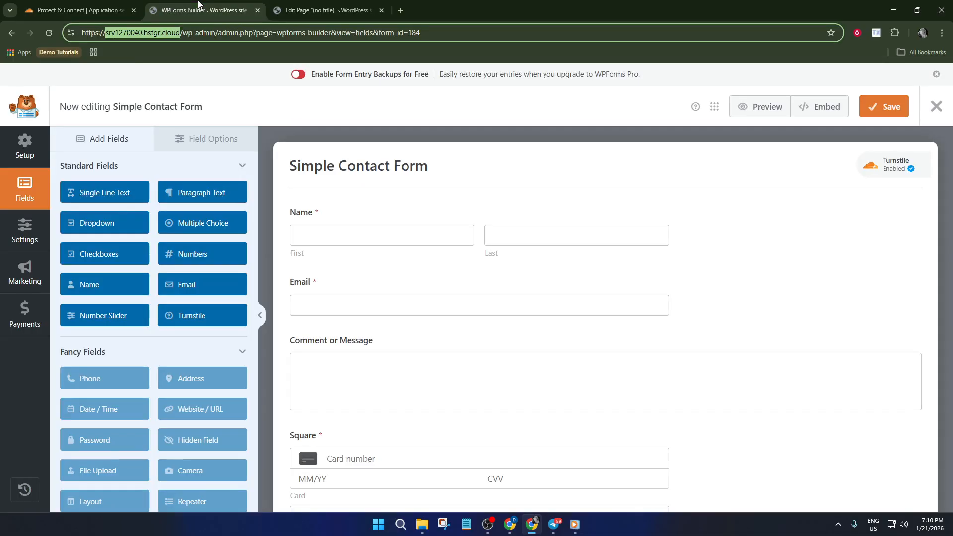
pyautogui.click(321, 6)
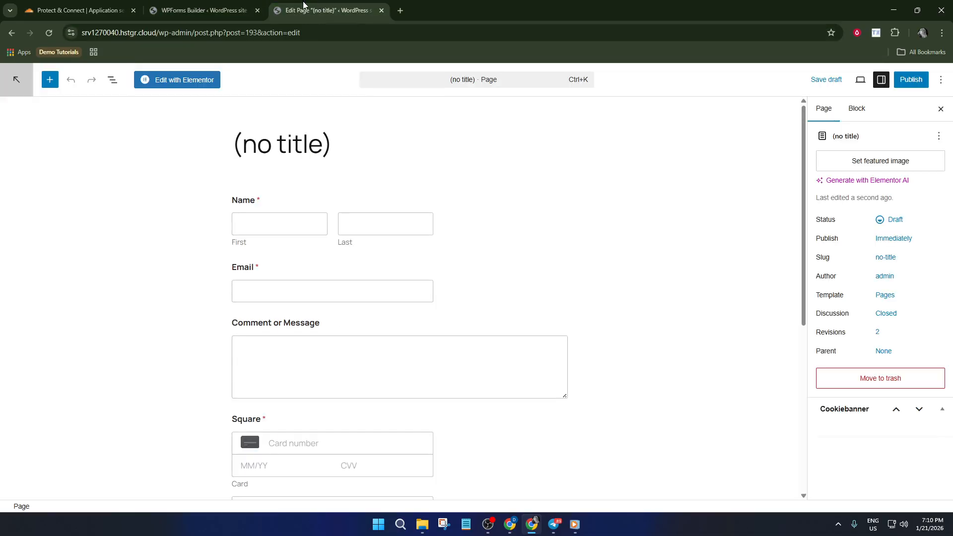
pyautogui.click(203, 10)
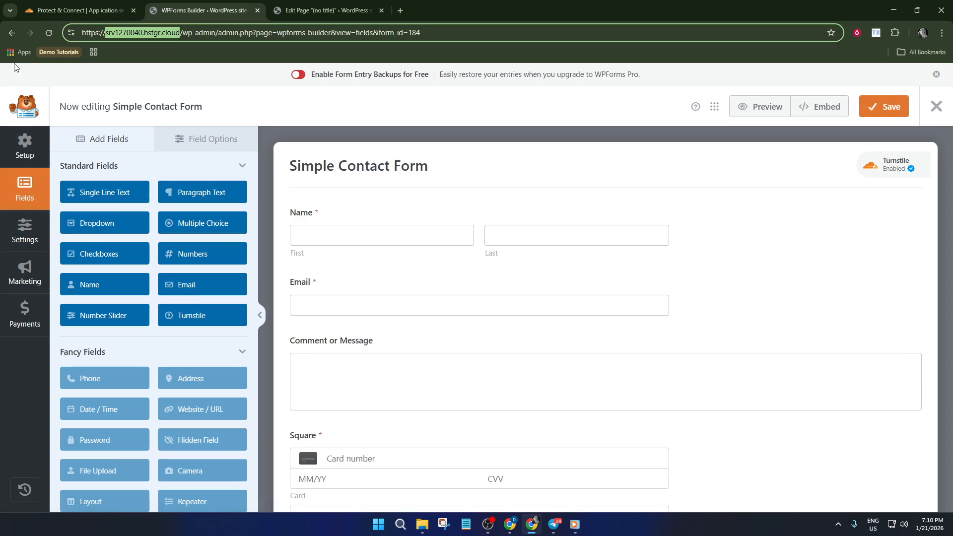
# Leave the form builder and open the CAPTCHA settings of WPForms.
pyautogui.click(10, 34)
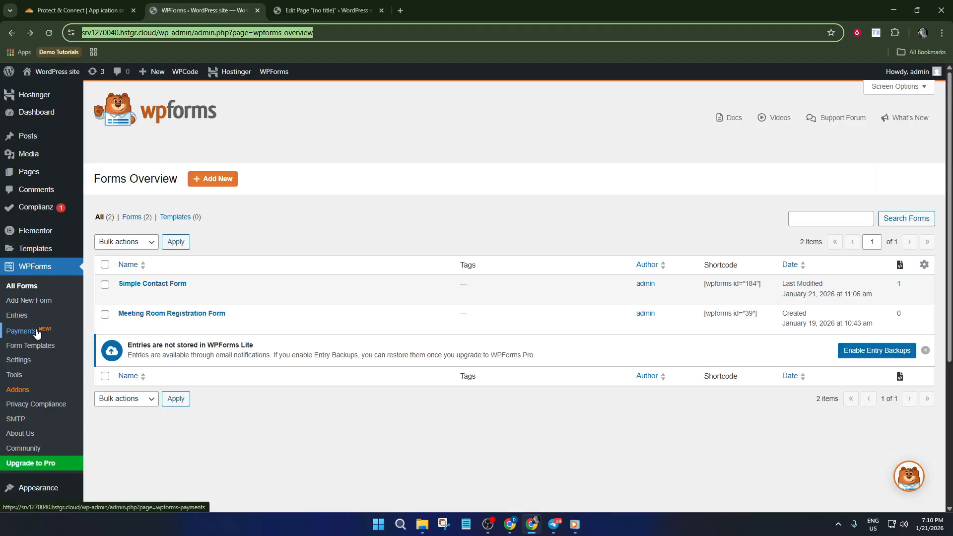
pyautogui.click(24, 361)
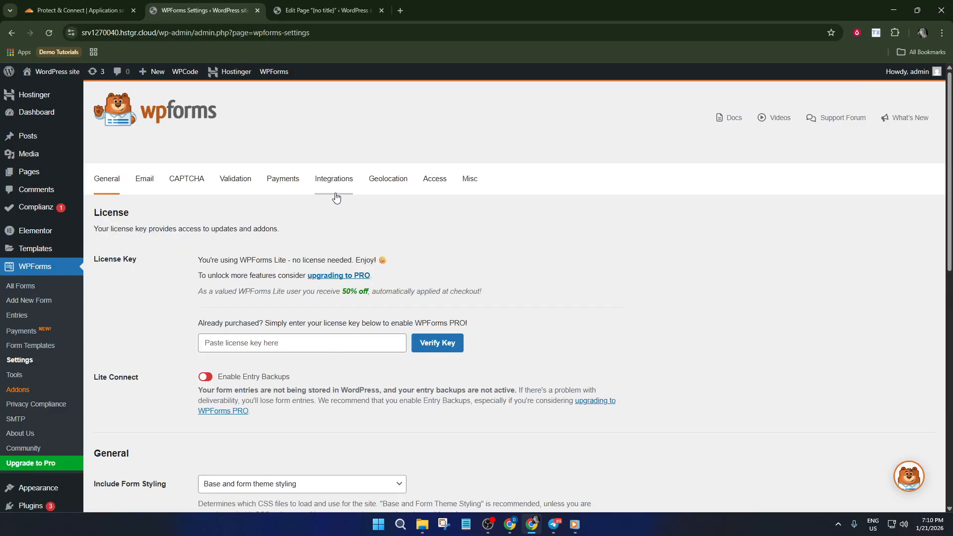
pyautogui.click(331, 183)
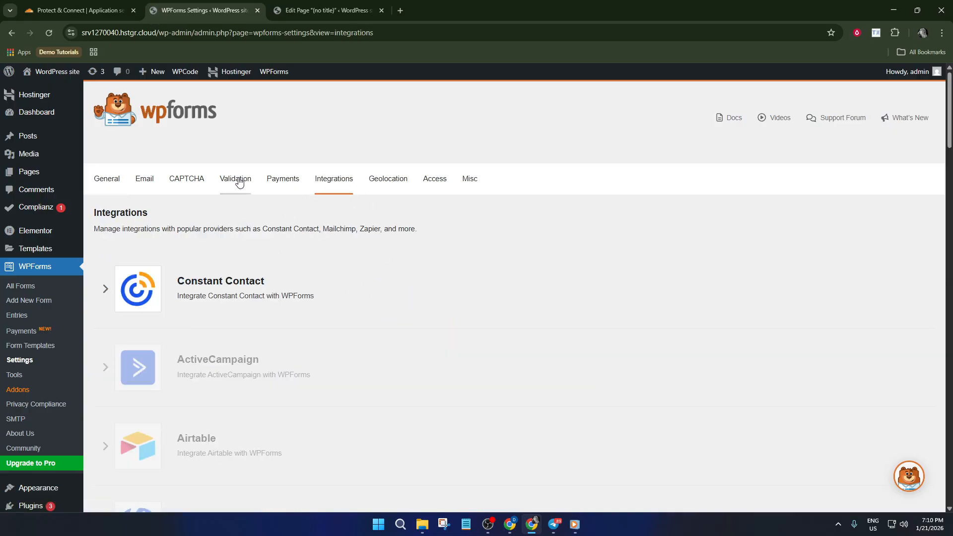
pyautogui.click(193, 182)
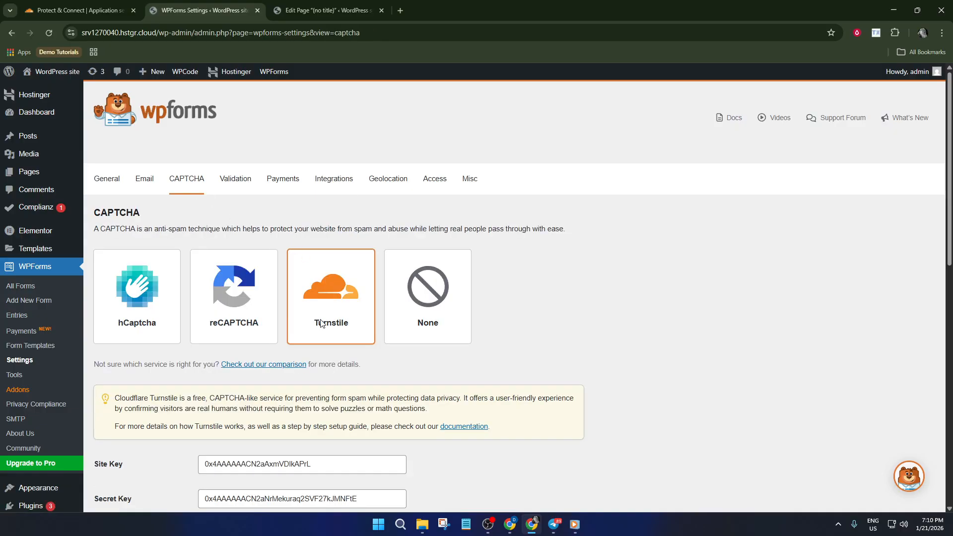
# Replace the Turnstile site key in the WPForms CAPTCHA settings with the copied site key.
pyautogui.scroll(-3, 325, 311)
pyautogui.tripleClick(332, 314)
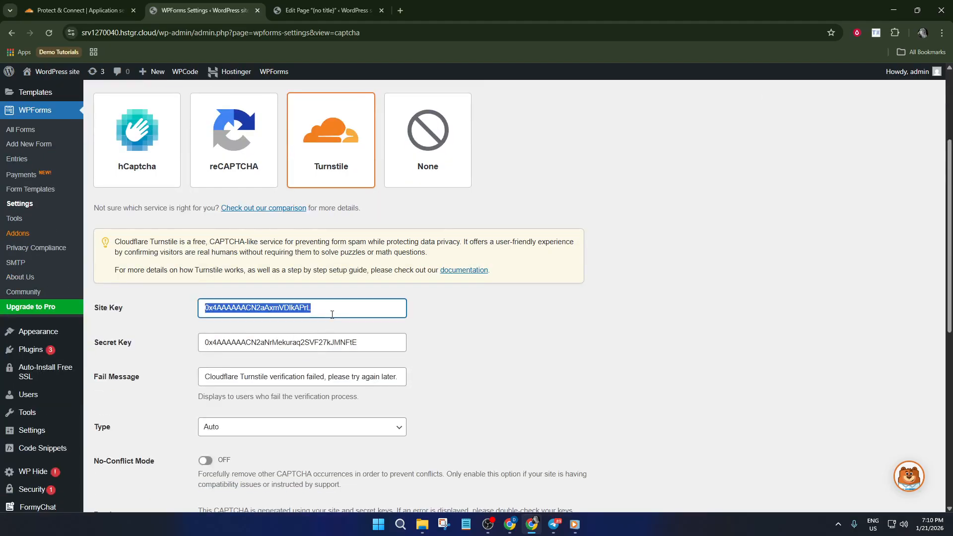
pyautogui.write('0x4AAAAAACN2dXB_f_3T51qb')
pyautogui.scroll(-3, 327, 285)
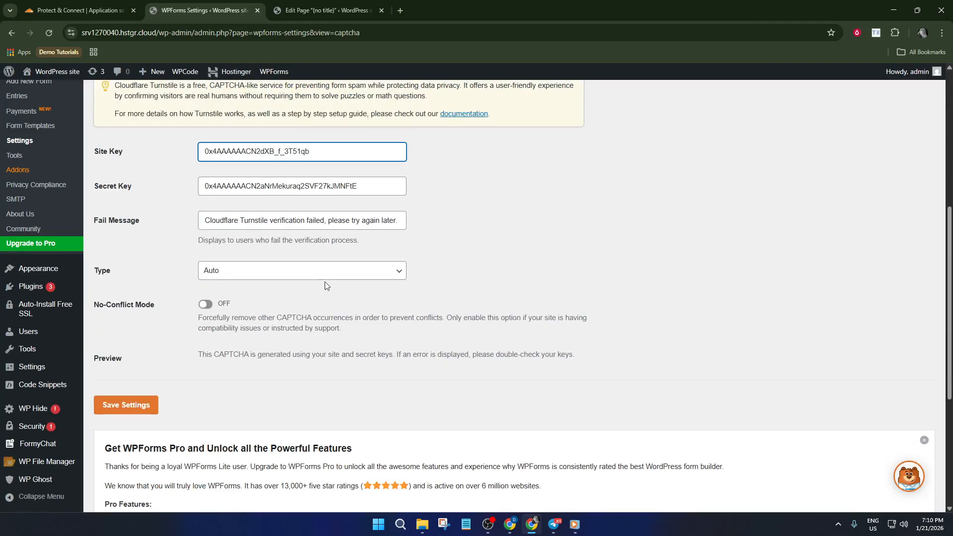
# Return to the Cloudflare widget page and copy the Turnstile secret key.
pyautogui.click(328, 9)
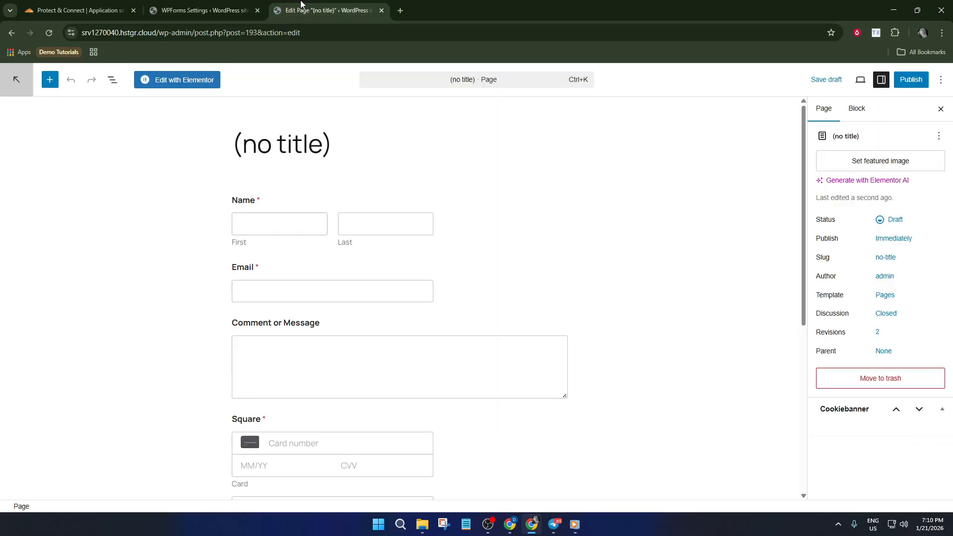
pyautogui.click(193, 10)
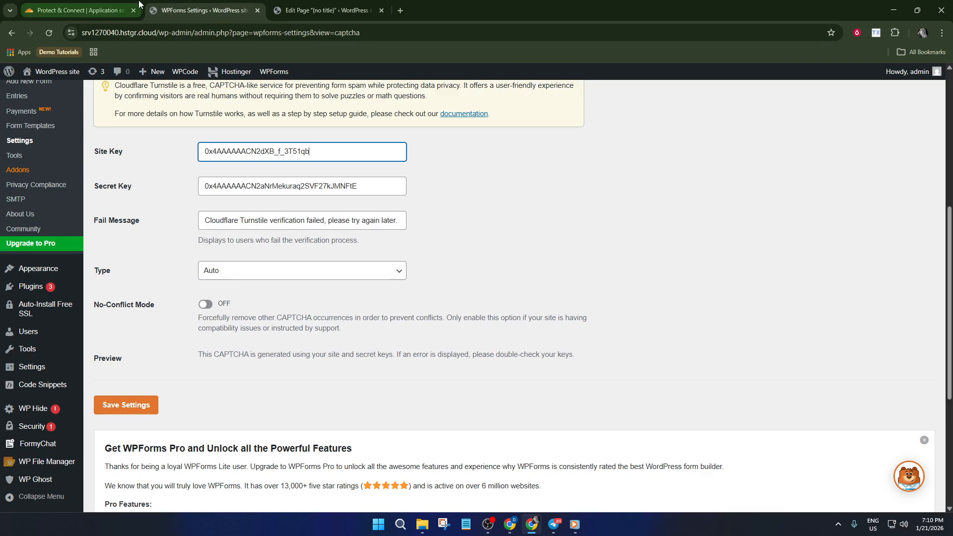
pyautogui.click(87, 4)
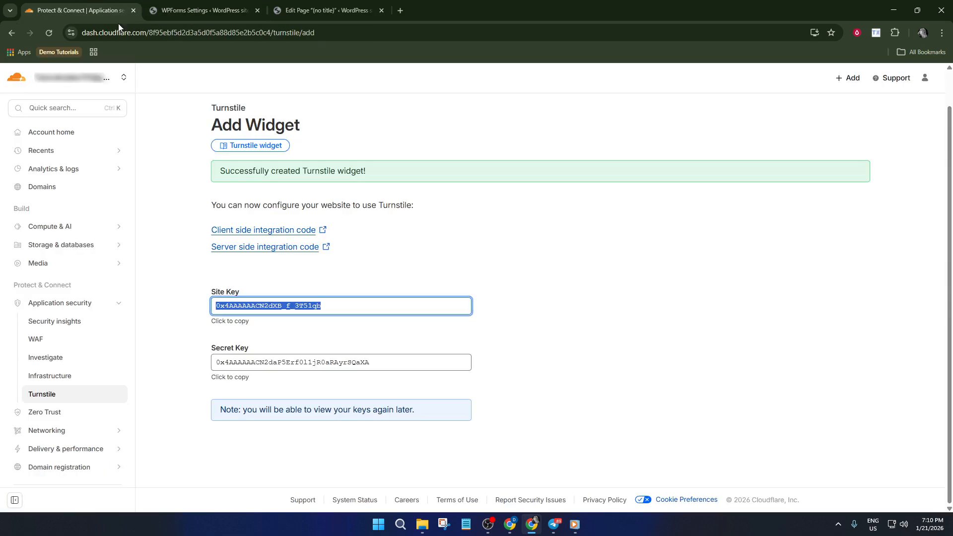
pyautogui.click(310, 362)
pyautogui.hotkey('ctrl', 'c')
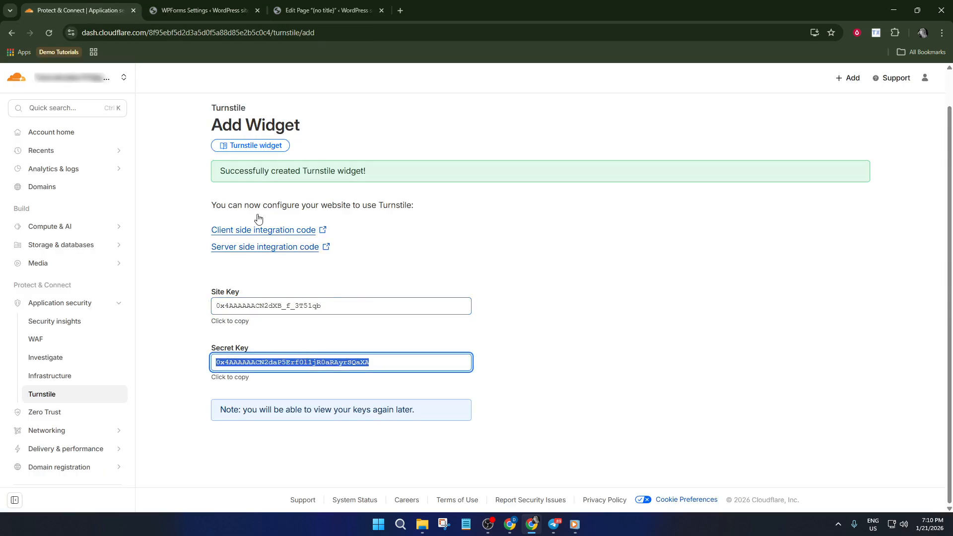
# Replace the Turnstile secret key in the WPForms CAPTCHA settings with the copied secret key and save the settings.
pyautogui.click(208, 7)
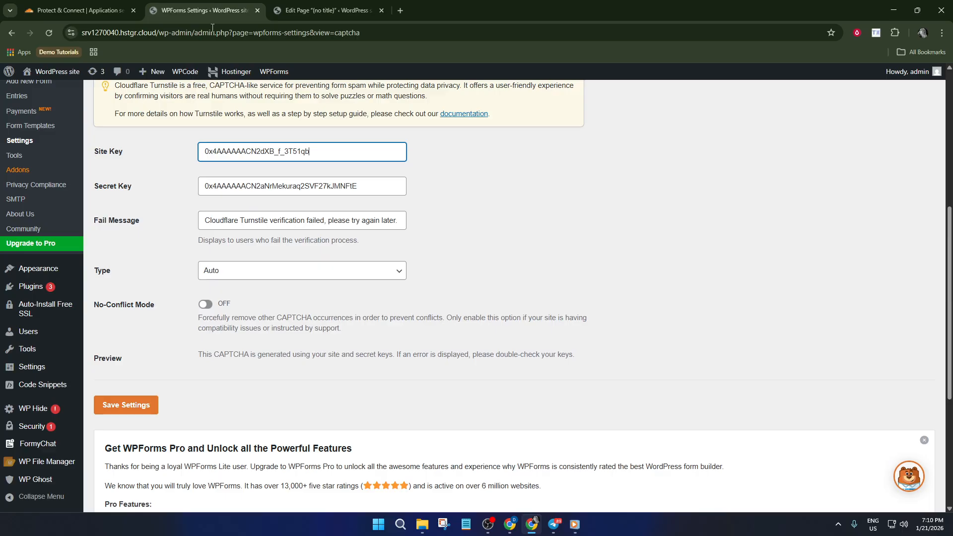
pyautogui.doubleClick(333, 185)
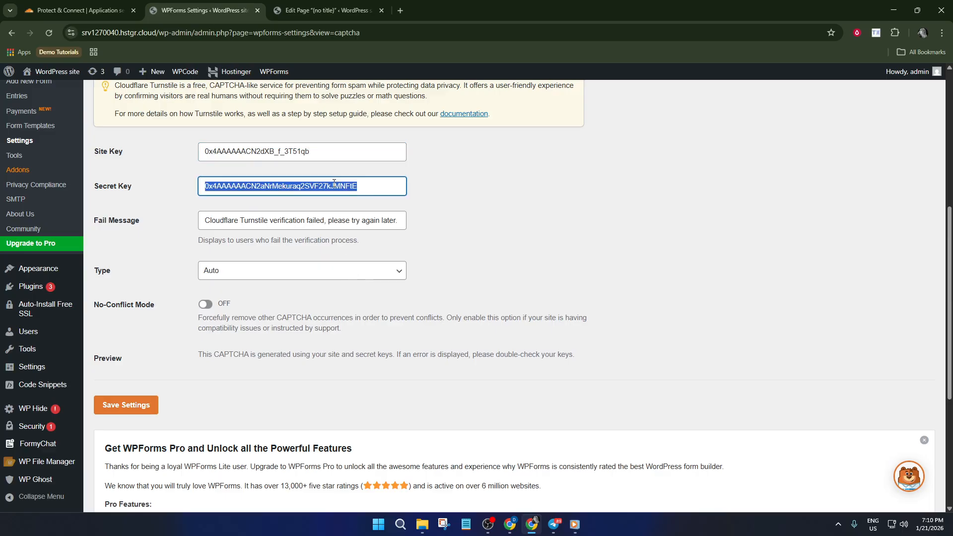
pyautogui.hotkey('ctrl', 'v')
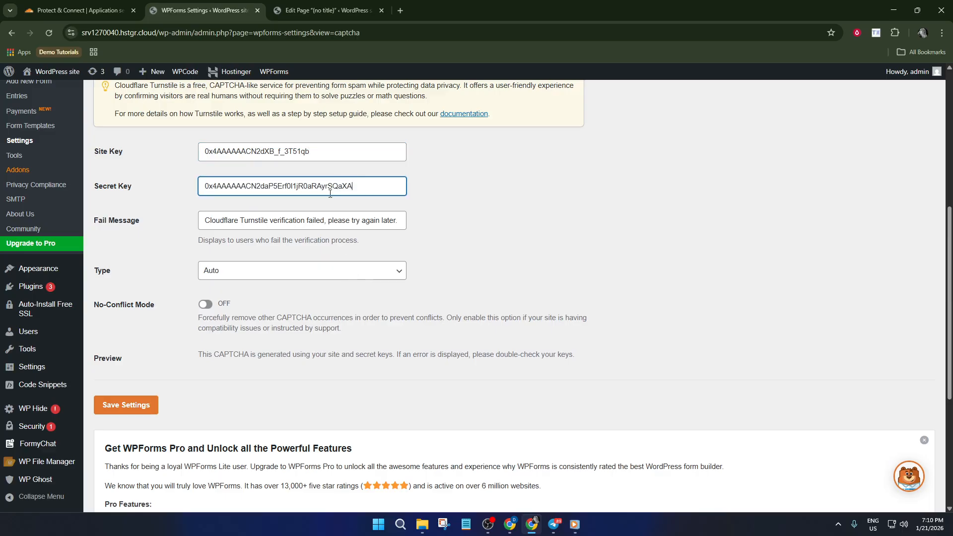
pyautogui.click(142, 404)
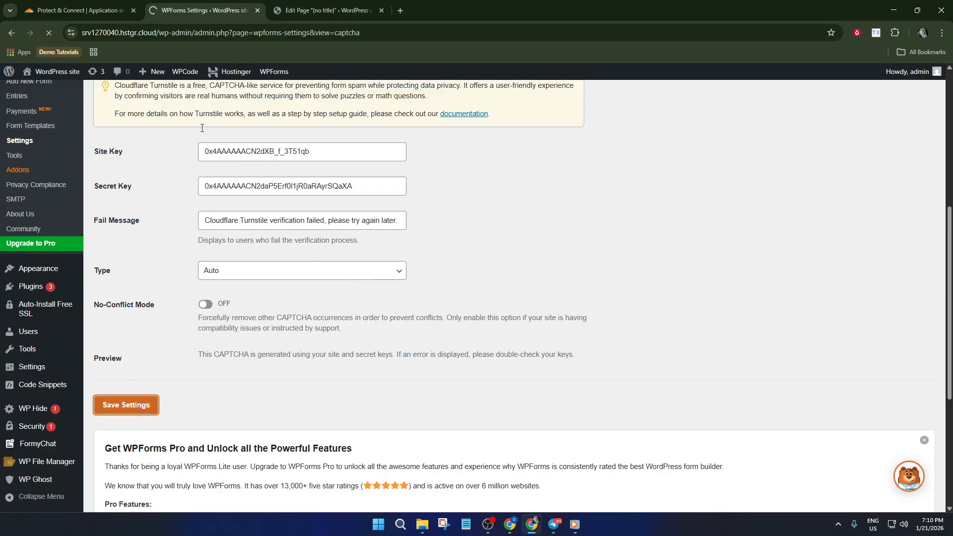
# Open the Meeting Room Registration Form for editing from the list of all WPForms forms.
pyautogui.scroll(-3, 248, 318)
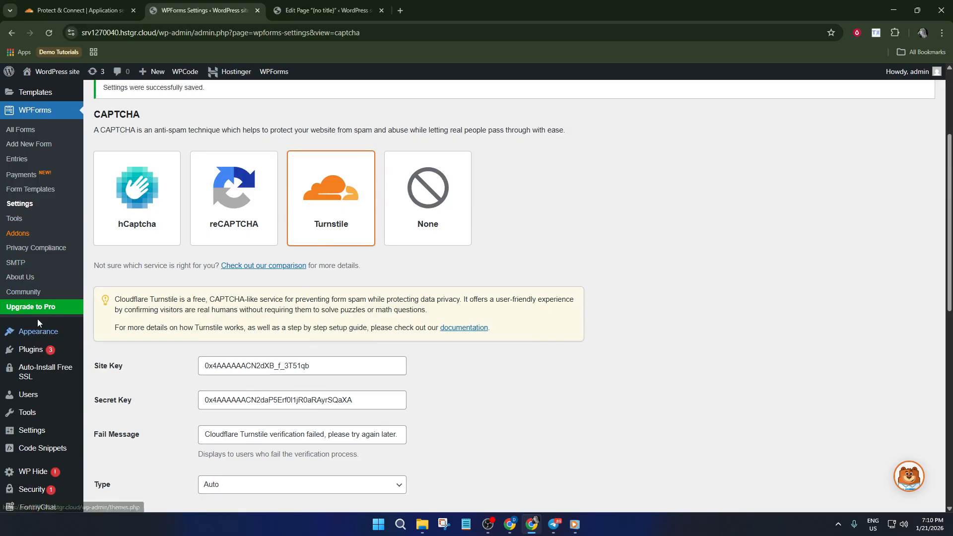
pyautogui.scroll(1, 37, 318)
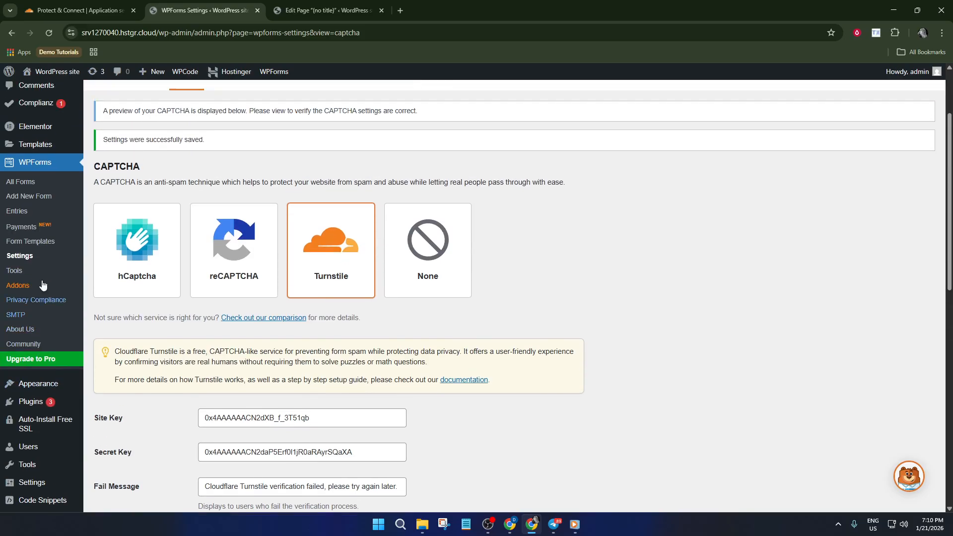
pyautogui.click(52, 183)
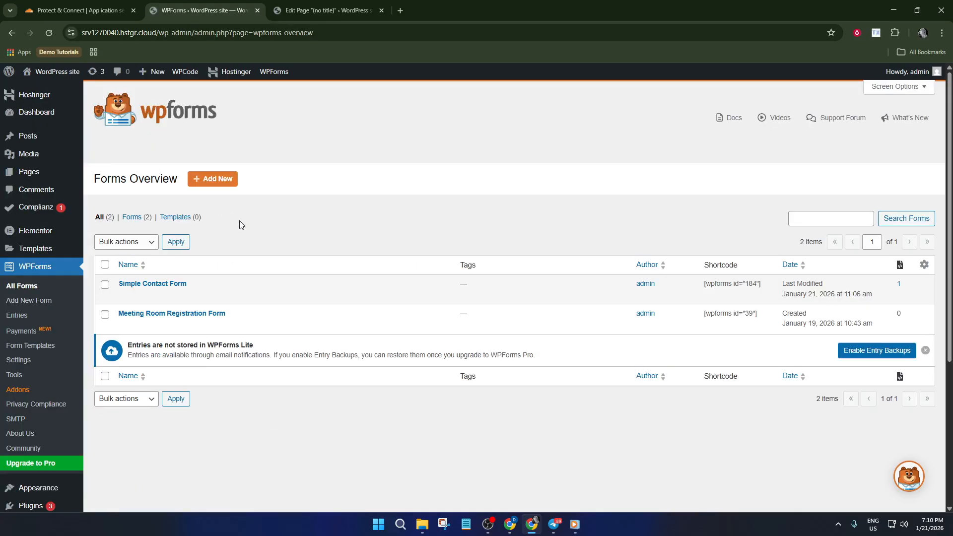
pyautogui.scroll(-2, 213, 251)
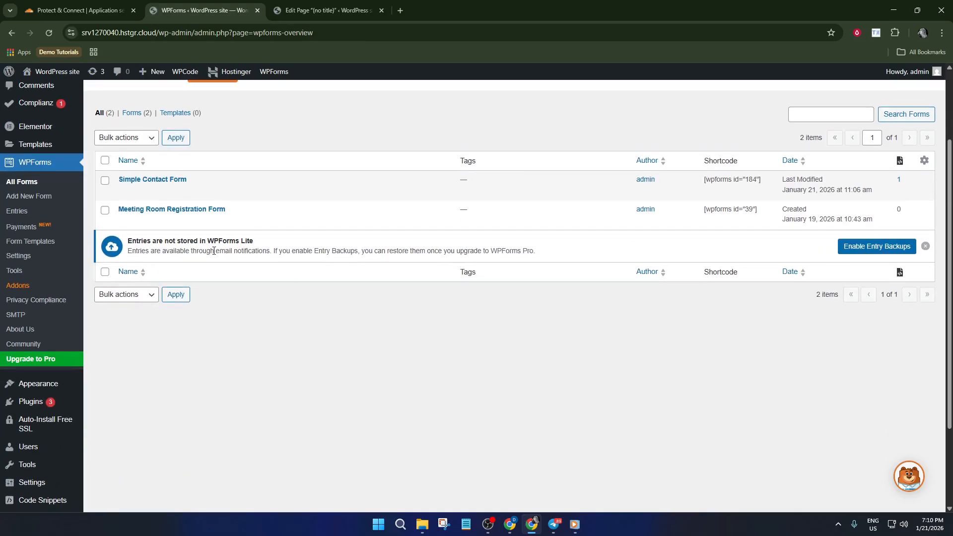
pyautogui.click(157, 210)
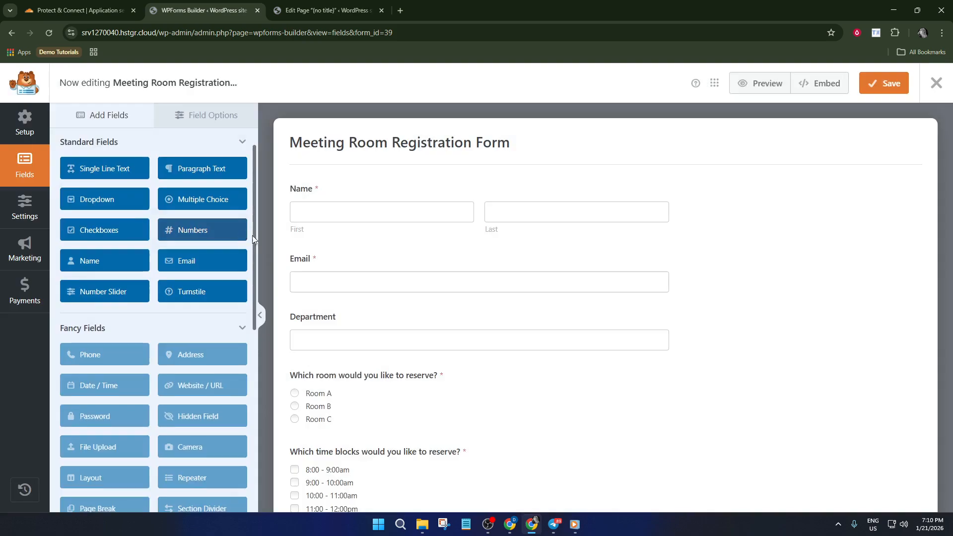
# Enable Cloudflare Turnstile for the Meeting Room Registration Form and save the form.
pyautogui.scroll(-3, 252, 235)
pyautogui.scroll(-2, 396, 257)
pyautogui.scroll(-3, 395, 257)
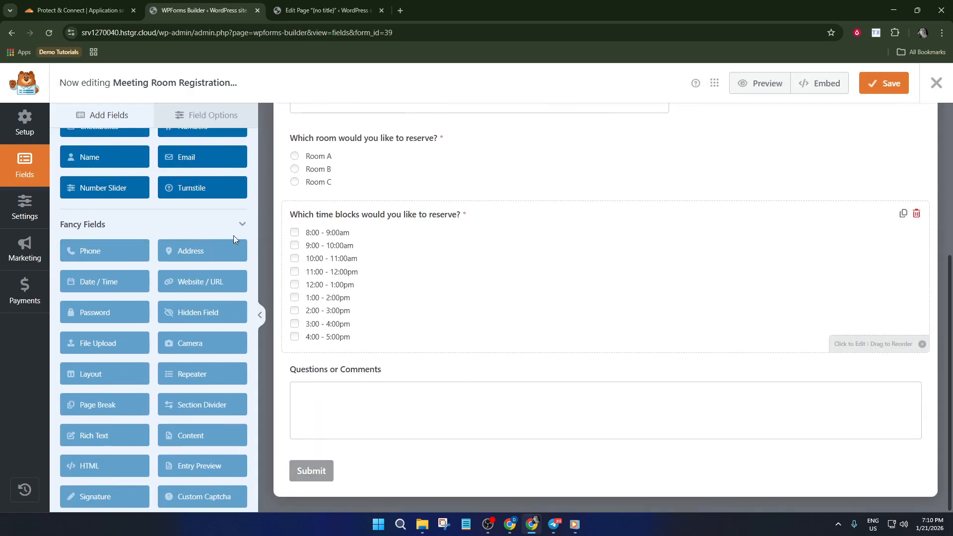
pyautogui.scroll(1, 198, 263)
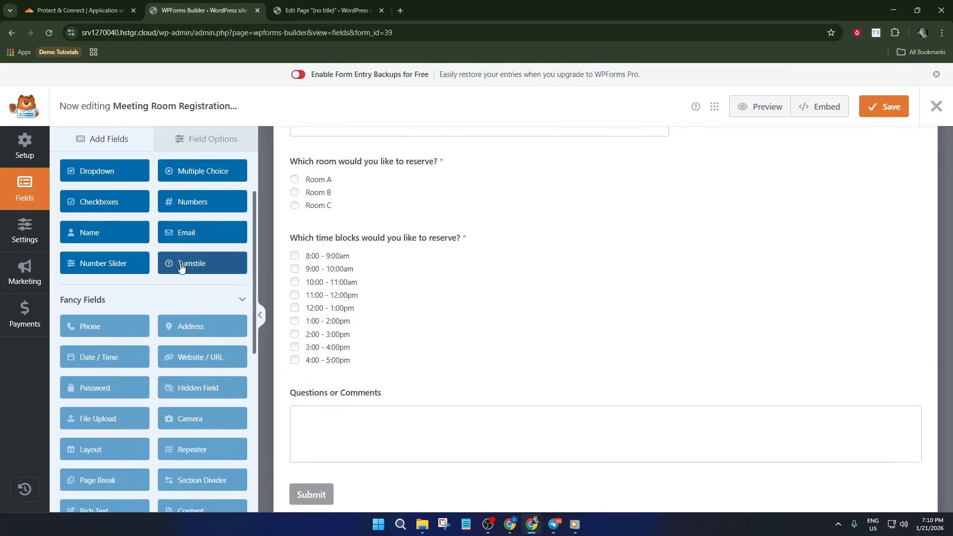
pyautogui.click(195, 265)
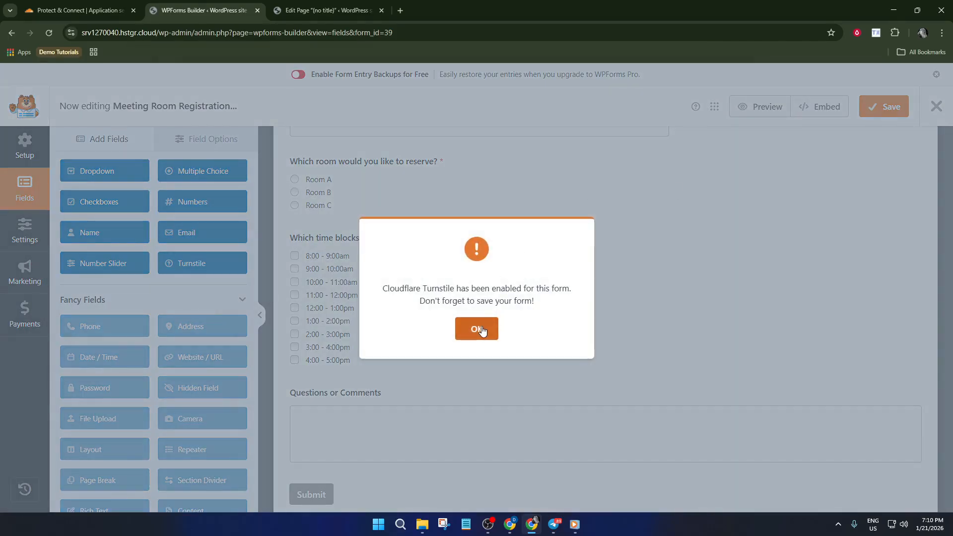
pyautogui.click(478, 329)
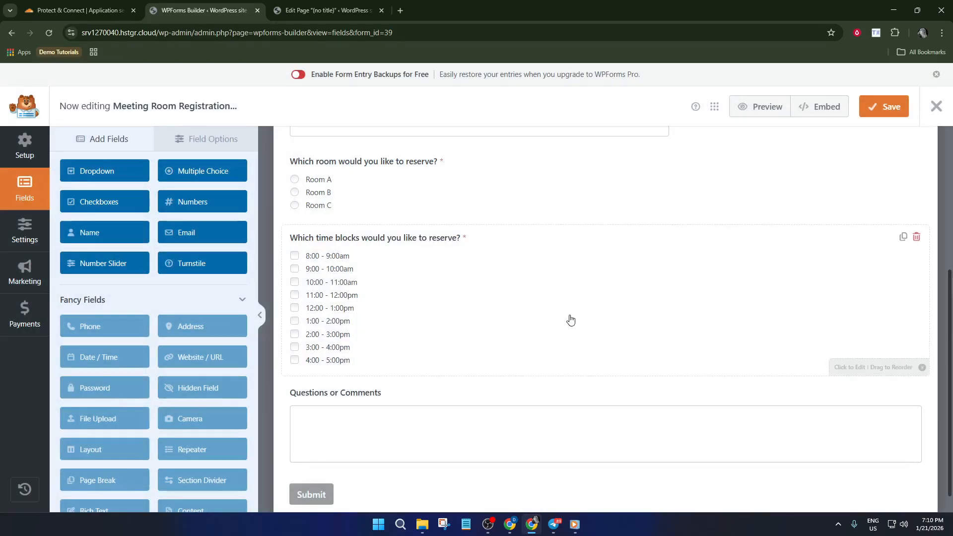
pyautogui.scroll(3, 570, 319)
pyautogui.click(873, 114)
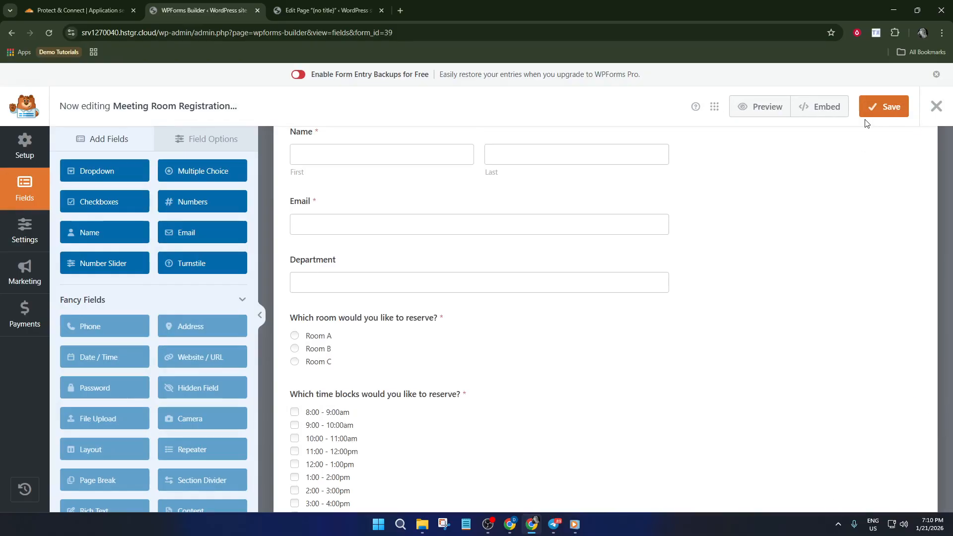
pyautogui.scroll(2, 468, 234)
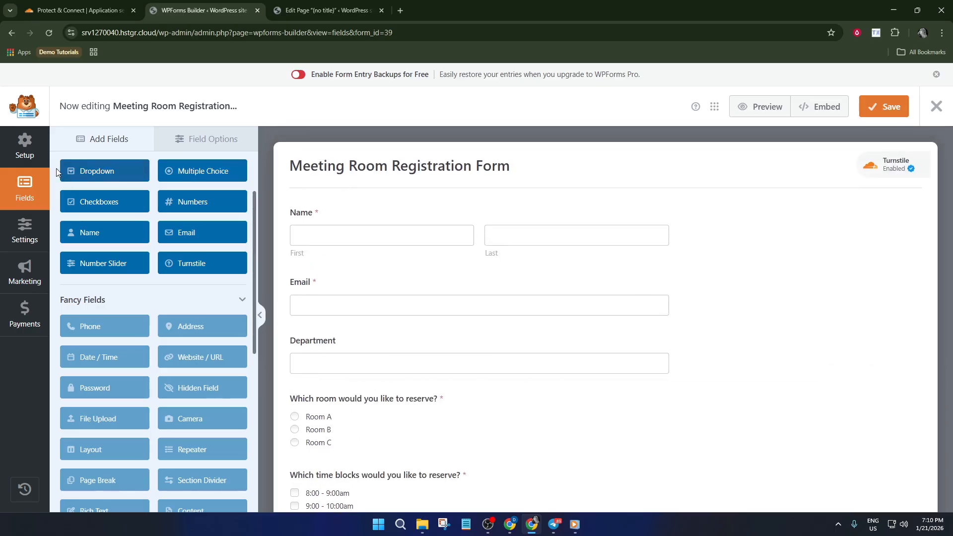
# Leave the form builder and add a new page from the site's Pages list.
pyautogui.click(11, 33)
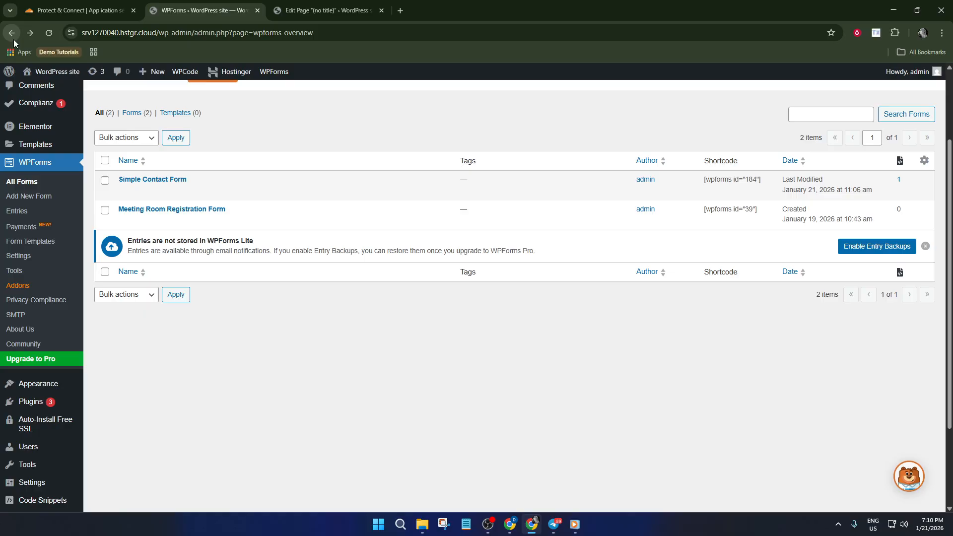
pyautogui.scroll(2, 42, 130)
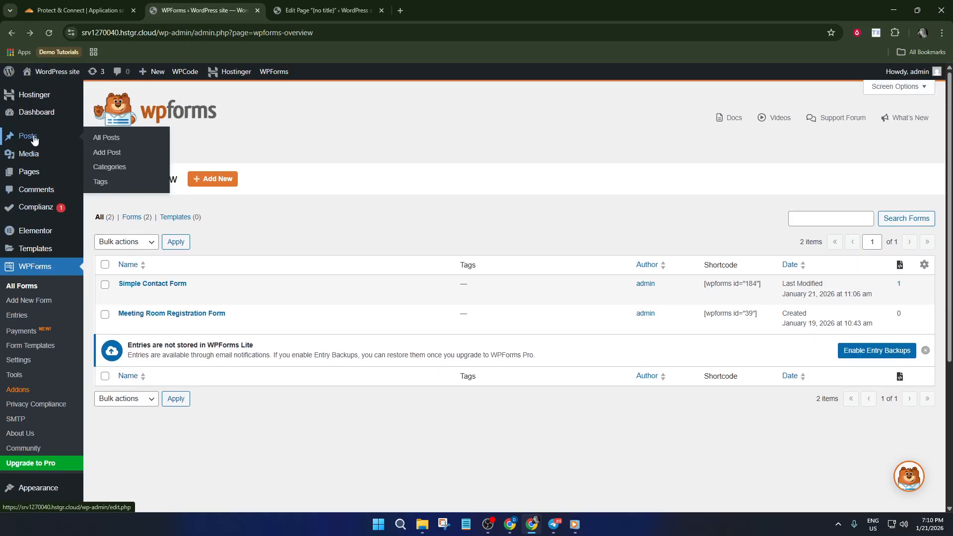
pyautogui.click(55, 172)
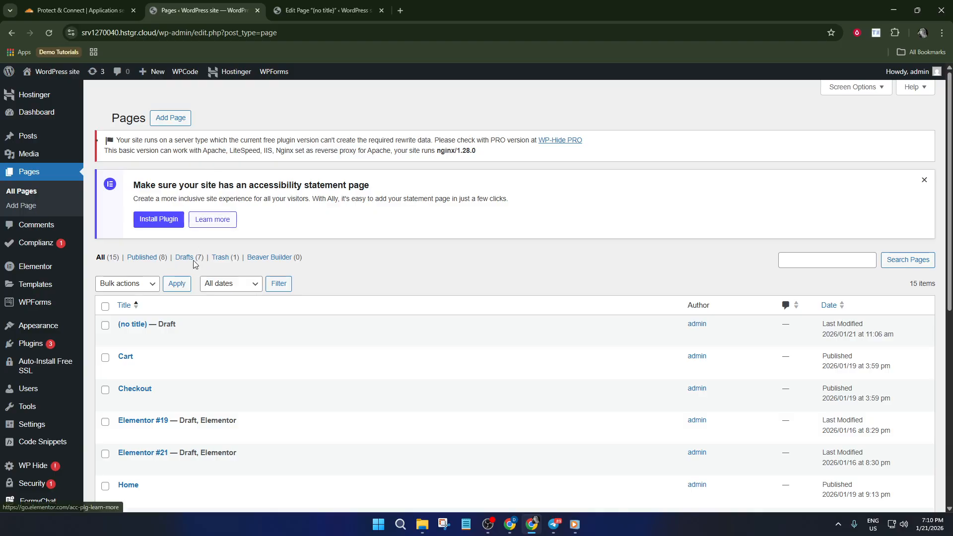
pyautogui.scroll(-1, 147, 365)
pyautogui.scroll(-1, 144, 322)
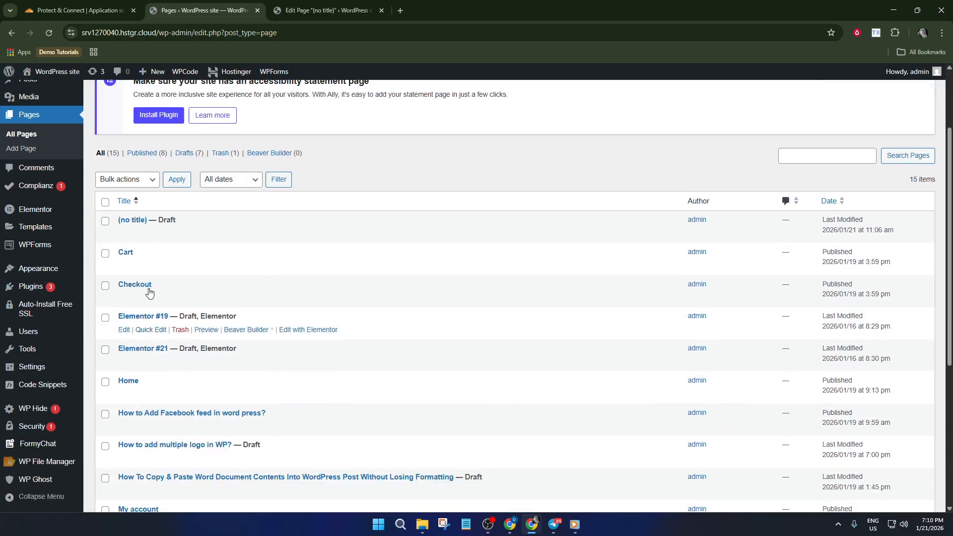
pyautogui.scroll(2, 191, 153)
pyautogui.click(184, 118)
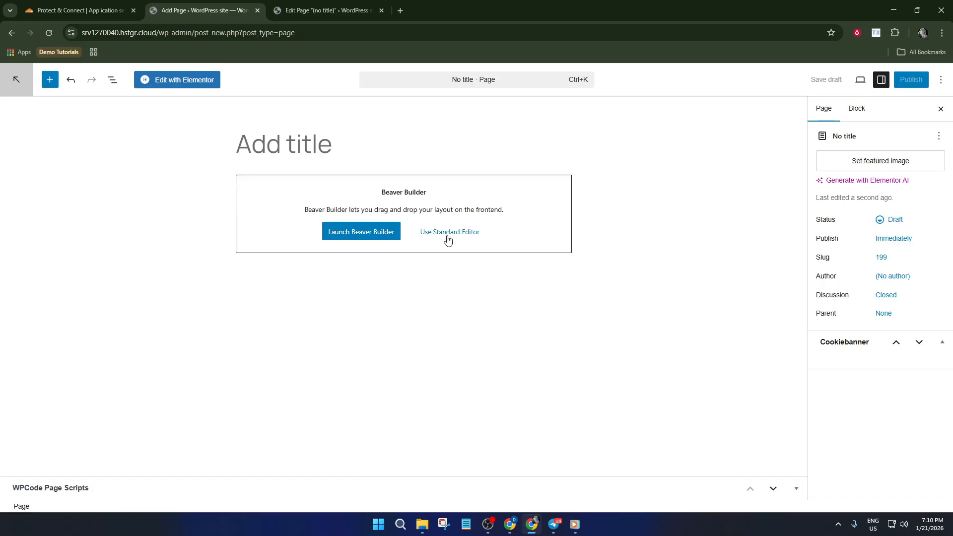
# Choose the standard editor for the new page and dismiss the starter pattern selection.
pyautogui.click(466, 195)
pyautogui.click(449, 232)
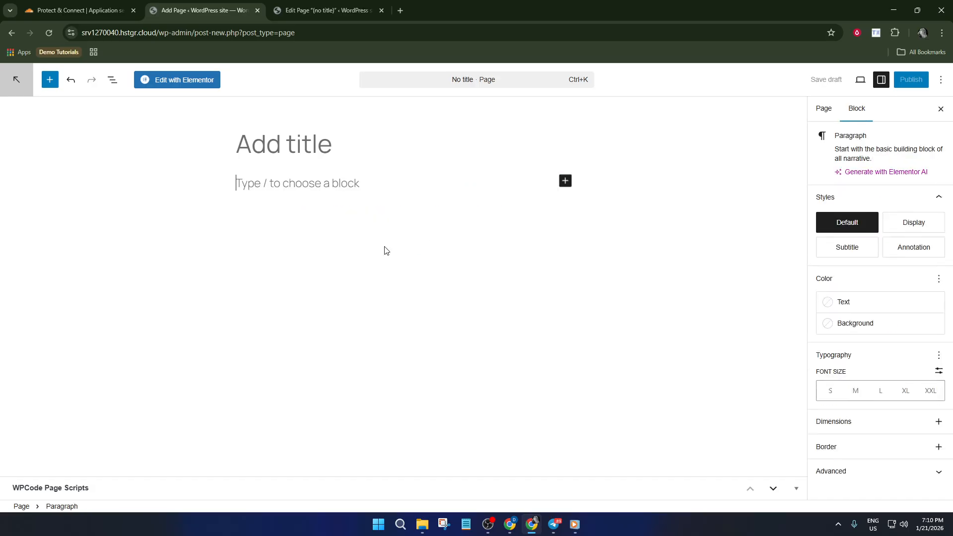
pyautogui.write('?')
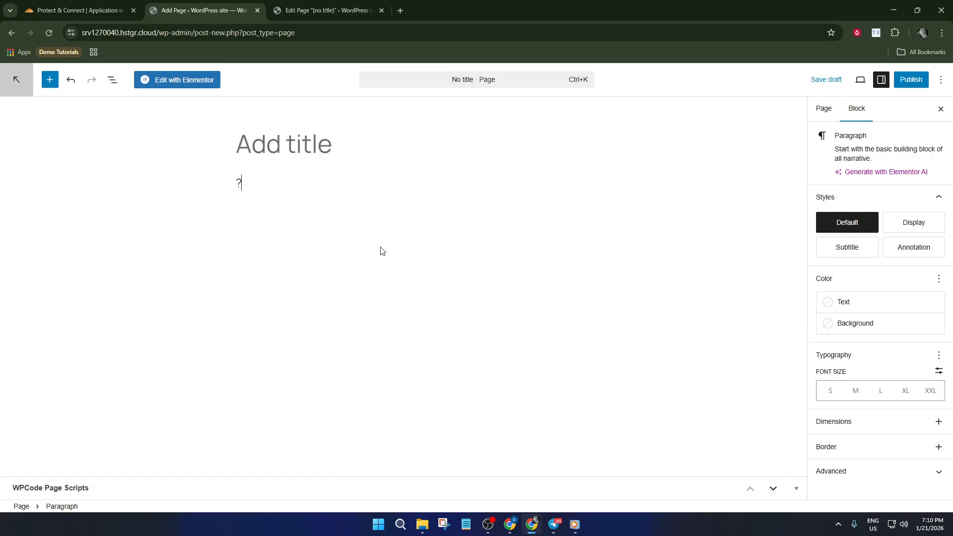
pyautogui.press('BackSpace')
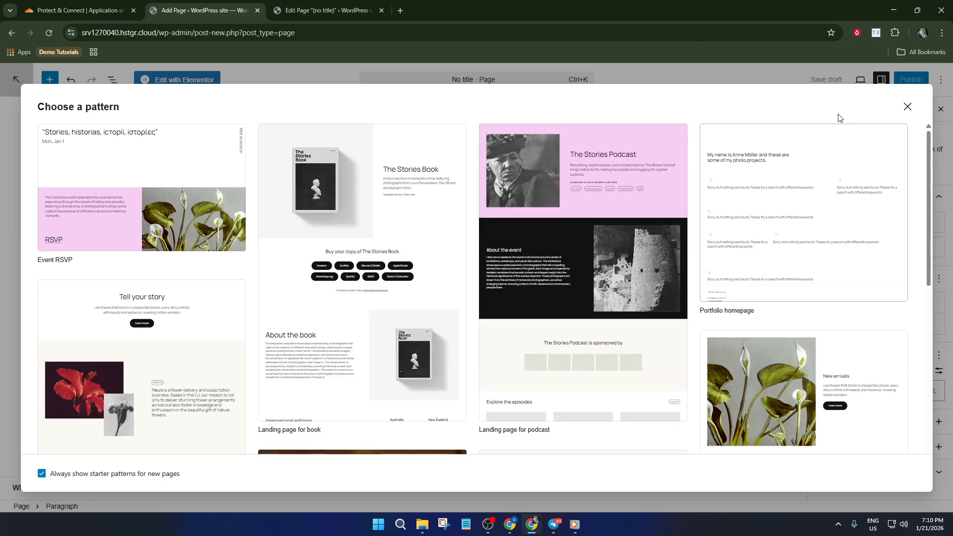
pyautogui.click(907, 109)
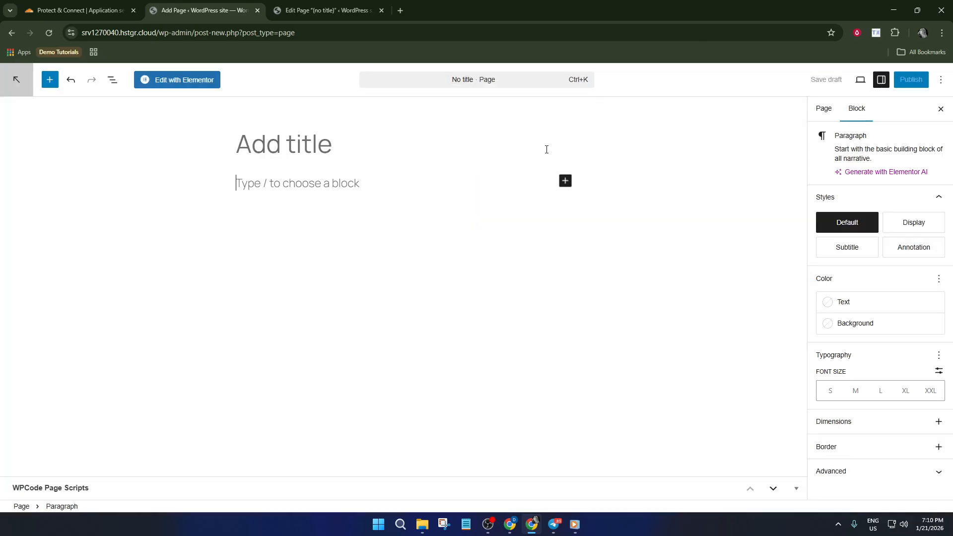
# Insert a WPForms block into the new page's empty paragraph.
pyautogui.write('/w')
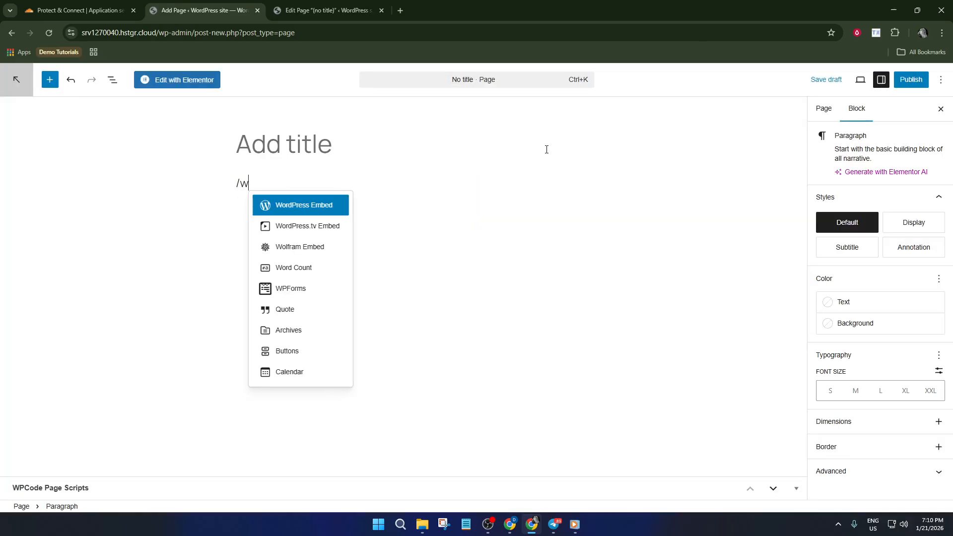
pyautogui.write('pf')
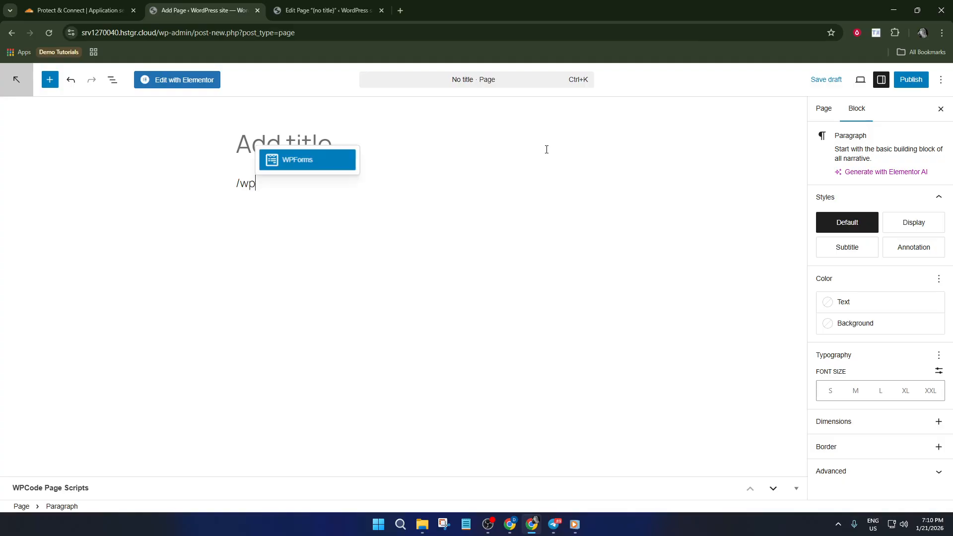